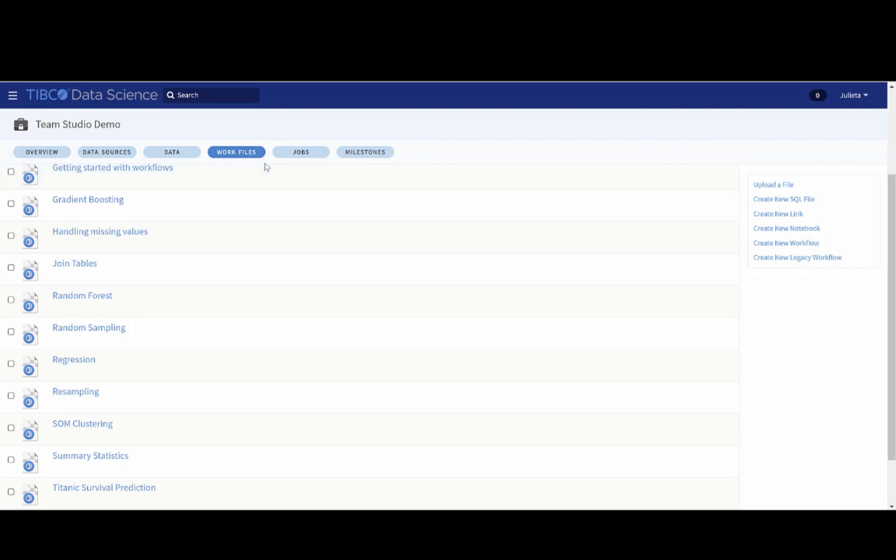
- Open the Resampling workflow and review the FraudData.csv rows and the Summary Statistics output, including the most common value counts
{"action": "left_click", "coordinate": [105, 396]}
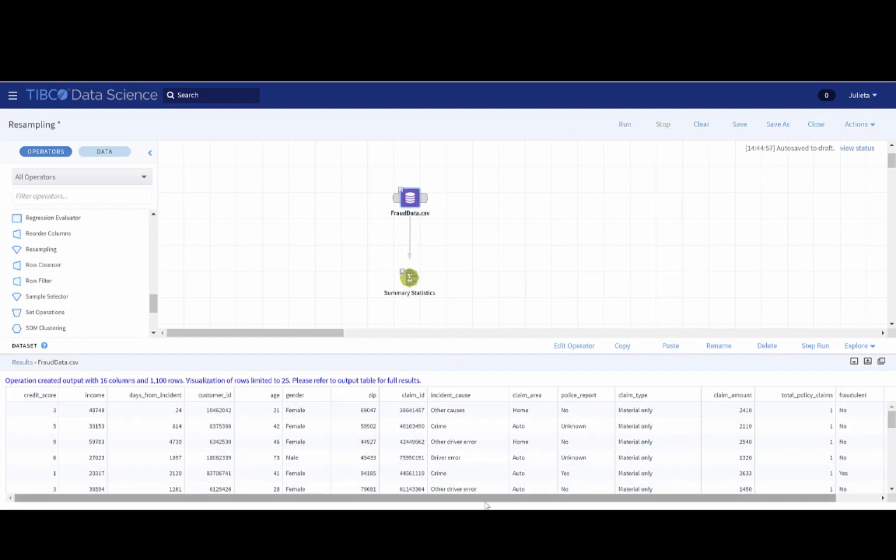
{"action": "left_click_drag", "start_coordinate": [473, 500], "coordinate": [529, 509]}
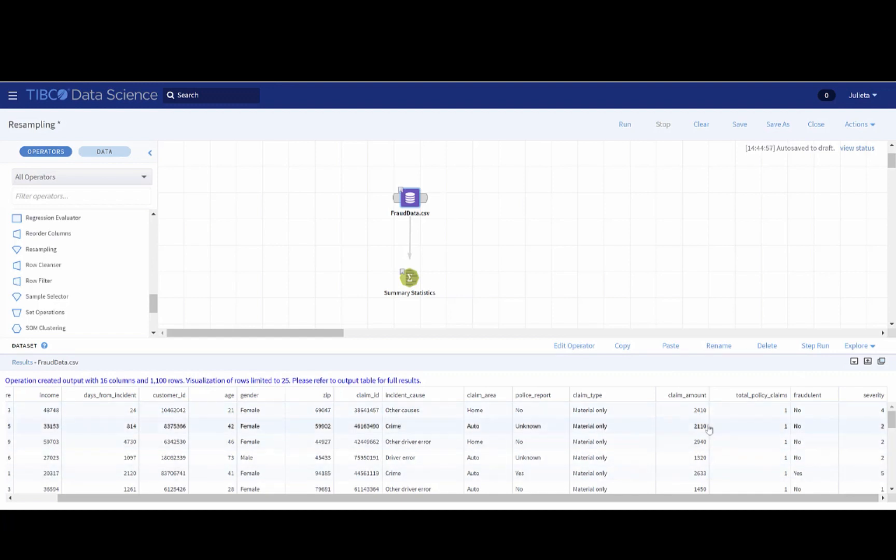
{"action": "left_click", "coordinate": [410, 277]}
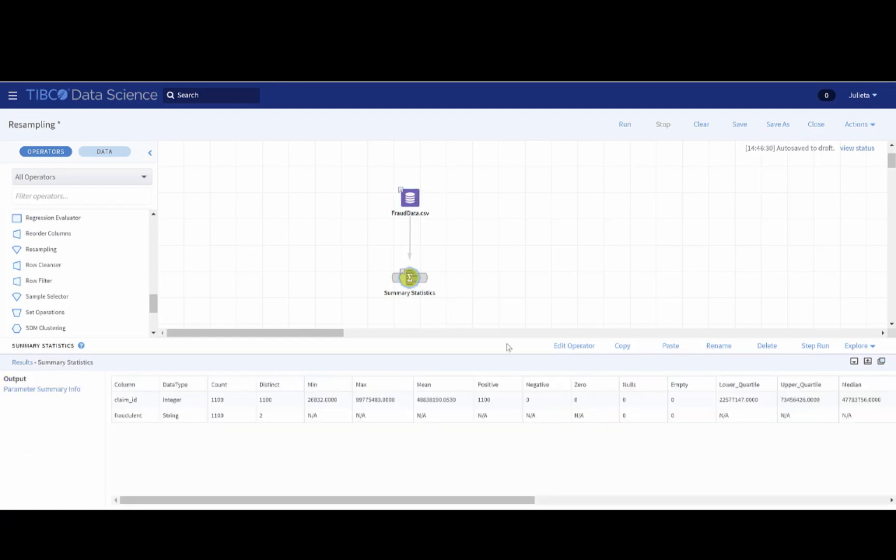
{"action": "left_click_drag", "start_coordinate": [521, 500], "coordinate": [840, 500]}
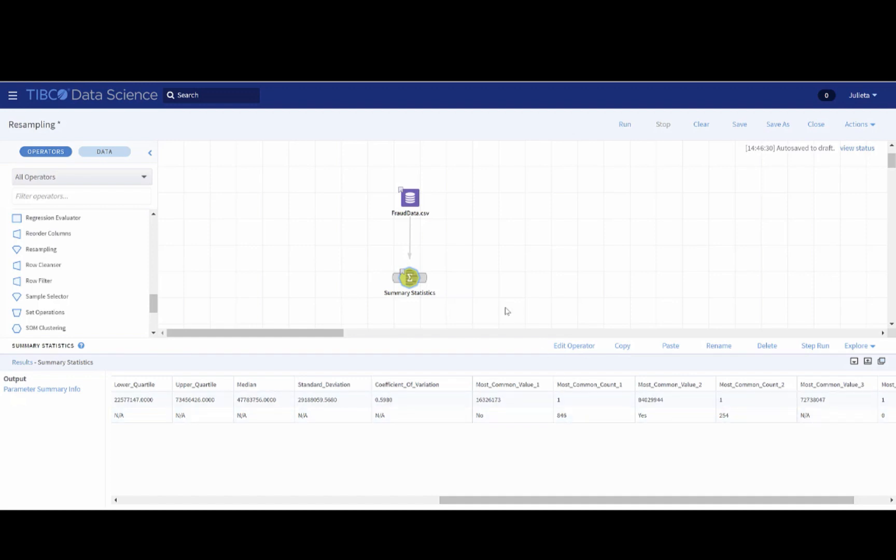
- Add a Resampling operator beside FraudData.csv and connect the dataset to it
{"action": "left_click_drag", "start_coordinate": [42, 249], "coordinate": [71, 264]}
{"action": "left_click_drag", "start_coordinate": [215, 240], "coordinate": [484, 196]}
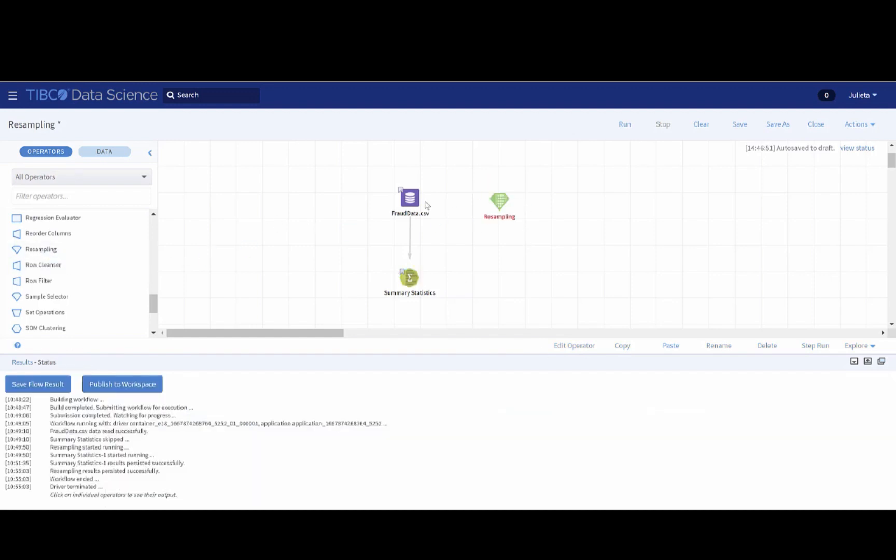
{"action": "left_click_drag", "start_coordinate": [425, 197], "coordinate": [498, 201]}
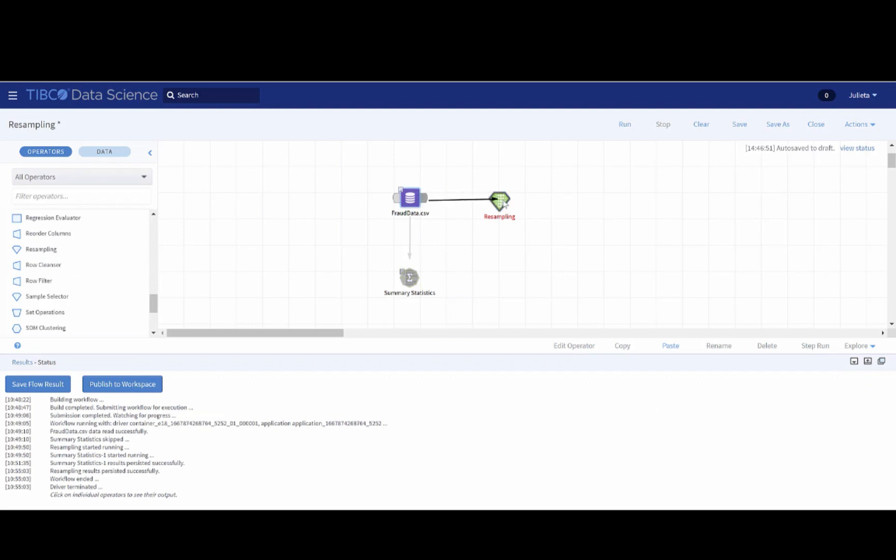
- Configure the Resampling operator to resample the fraudulent column, keeping the remaining default settings
{"action": "right_click", "coordinate": [502, 202]}
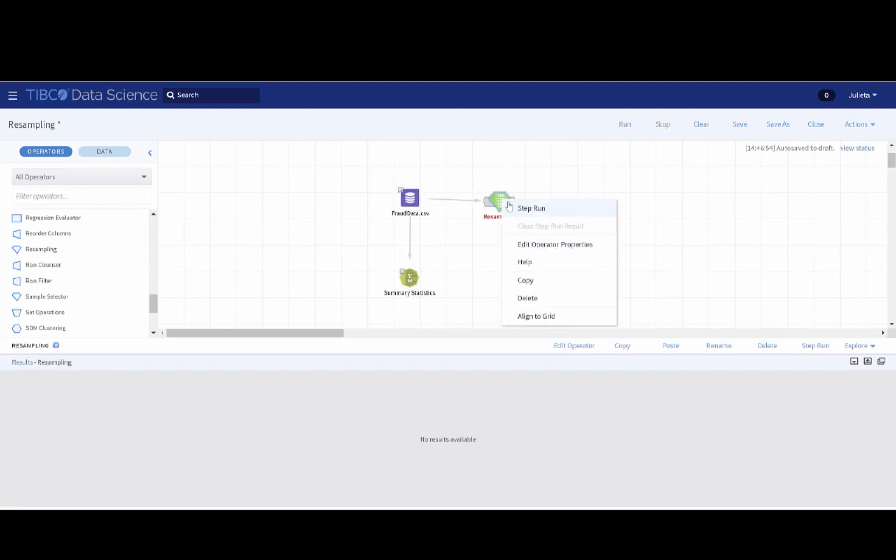
{"action": "left_click", "coordinate": [539, 244]}
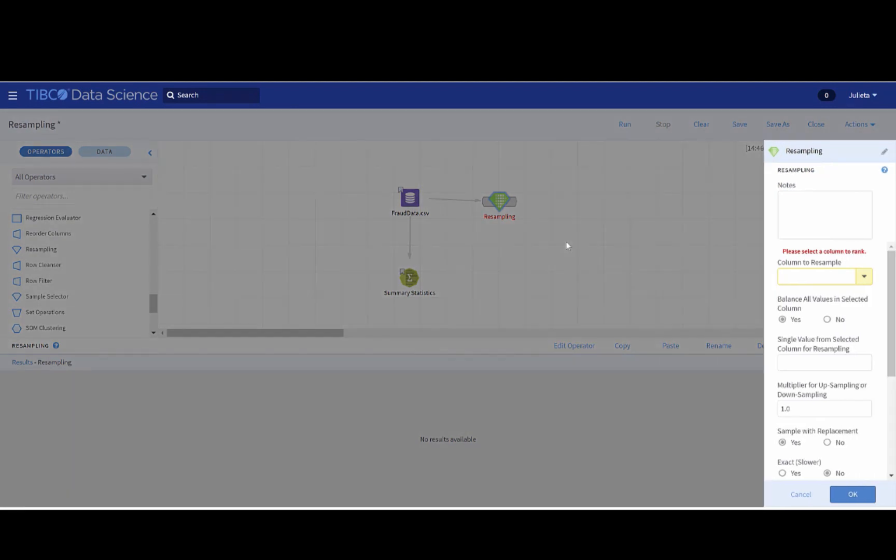
{"action": "left_click", "coordinate": [864, 278]}
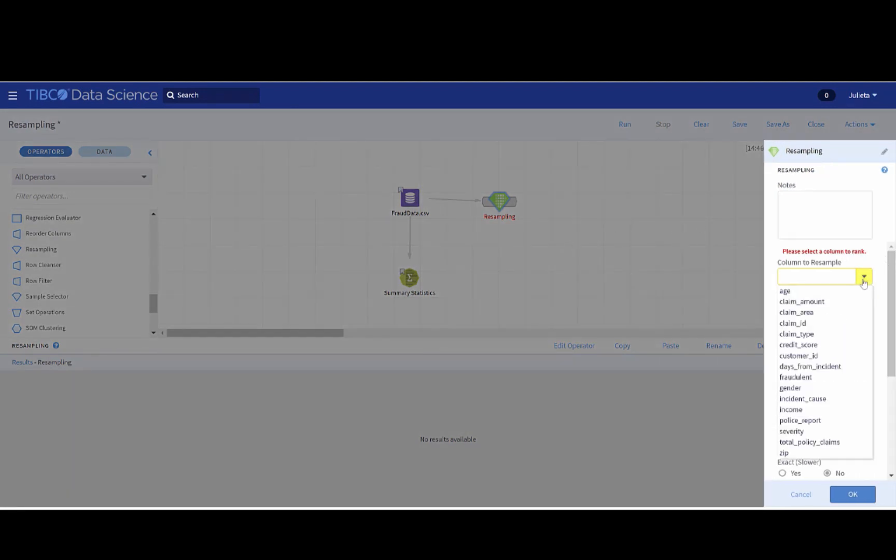
{"action": "left_click", "coordinate": [818, 378]}
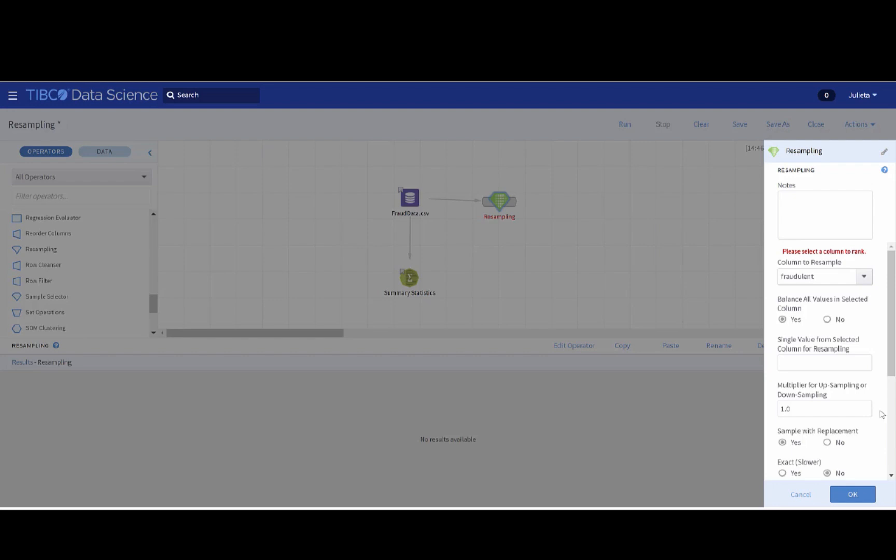
{"action": "left_click", "coordinate": [852, 495]}
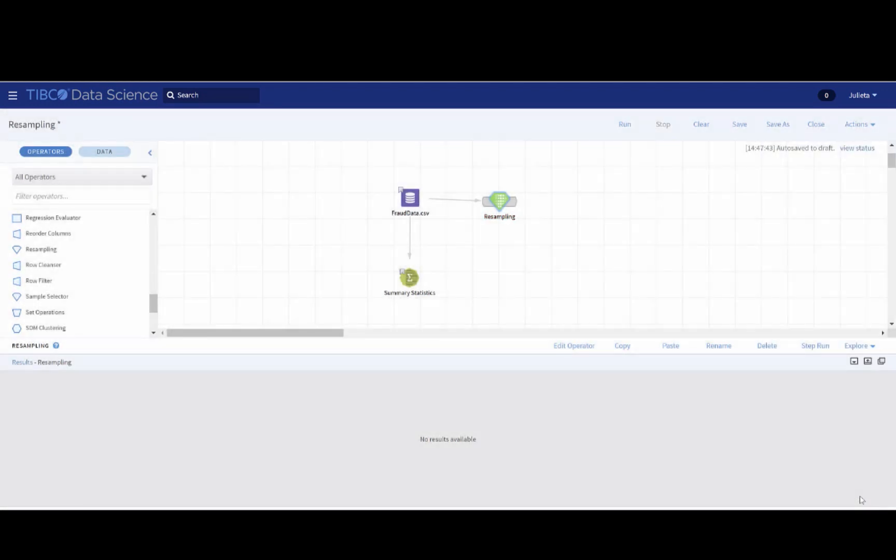
- Duplicate the Summary Statistics operator, place the copy below Resampling, and connect Resampling to it
{"action": "left_click", "coordinate": [411, 280]}
{"action": "key", "text": "ctrl+c"}
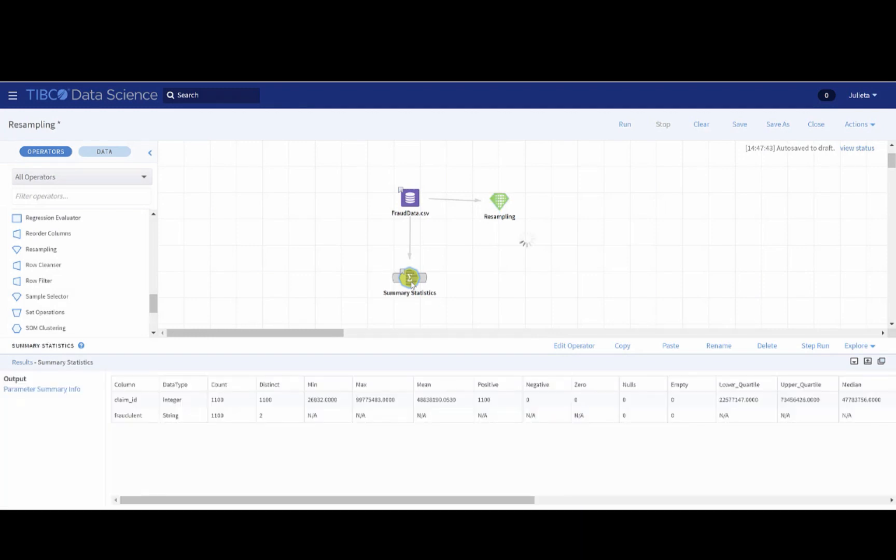
{"action": "key", "text": "ctrl+v"}
{"action": "left_click_drag", "start_coordinate": [465, 330], "coordinate": [499, 279]}
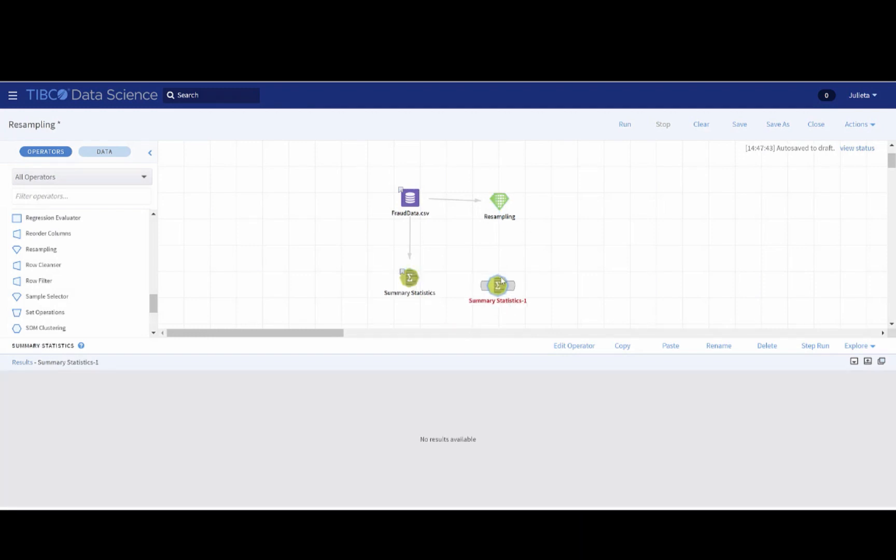
{"action": "left_click", "coordinate": [505, 205]}
{"action": "mouse_move", "coordinate": [510, 200]}
{"action": "left_mouse_down"}
{"action": "mouse_move", "coordinate": [498, 284]}
{"action": "mouse_move", "coordinate": [507, 292]}
{"action": "left_mouse_up"}
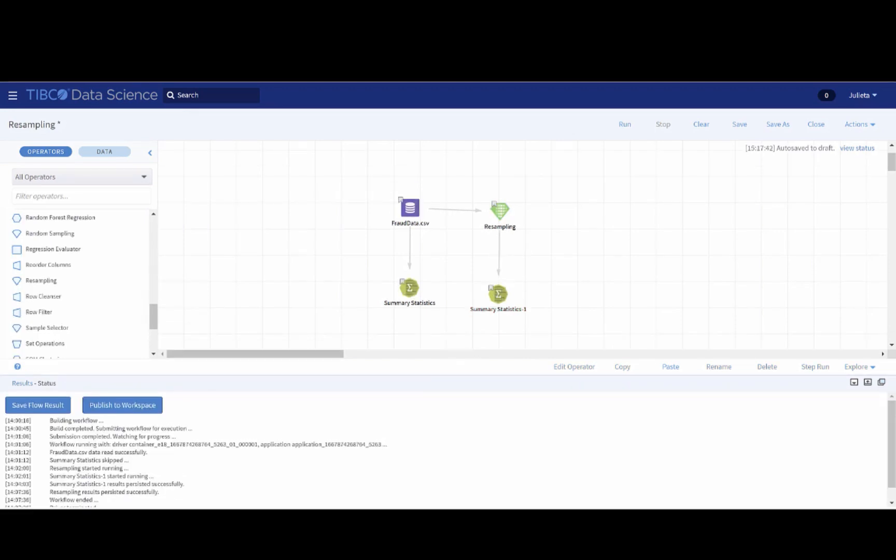
- Examine the copied Summary Statistics operator's output for the most common value counts of the fraudulent column
{"action": "left_click", "coordinate": [499, 294]}
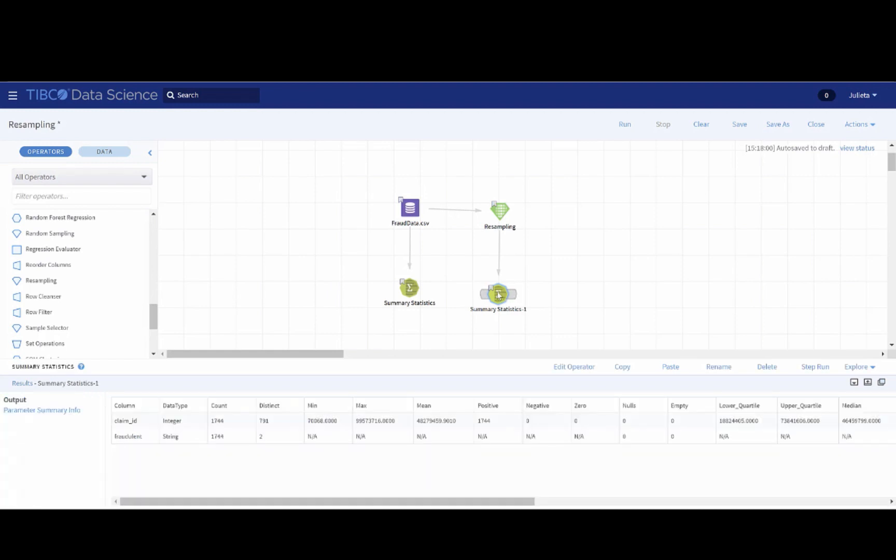
{"action": "left_click_drag", "start_coordinate": [506, 502], "coordinate": [808, 501]}
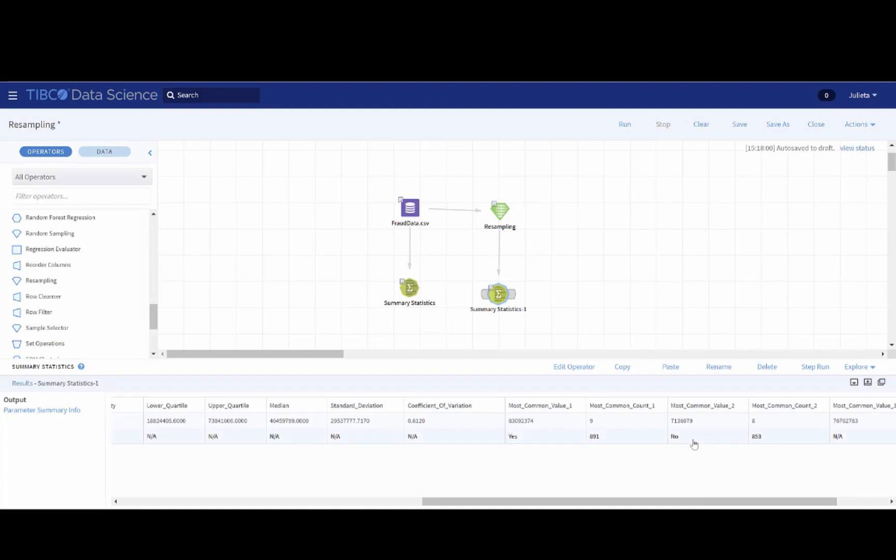
- In the Resampling operator's properties, set Balance All Values to No and enter Yes as the single value for resampling
{"action": "left_click", "coordinate": [502, 210]}
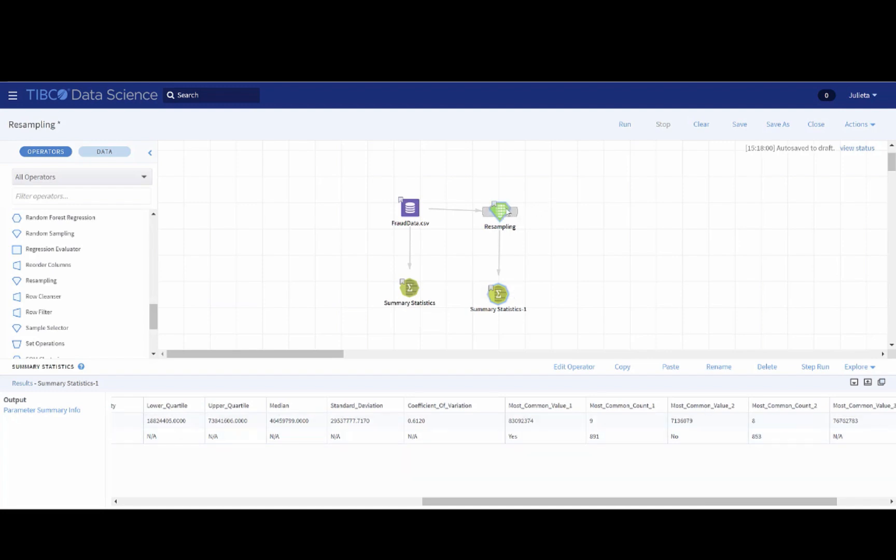
{"action": "right_click", "coordinate": [506, 211]}
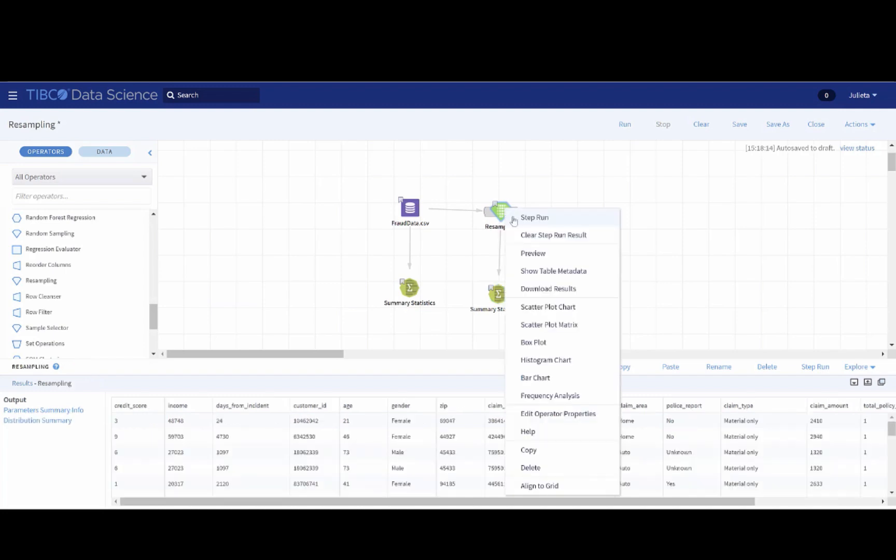
{"action": "left_click", "coordinate": [539, 413]}
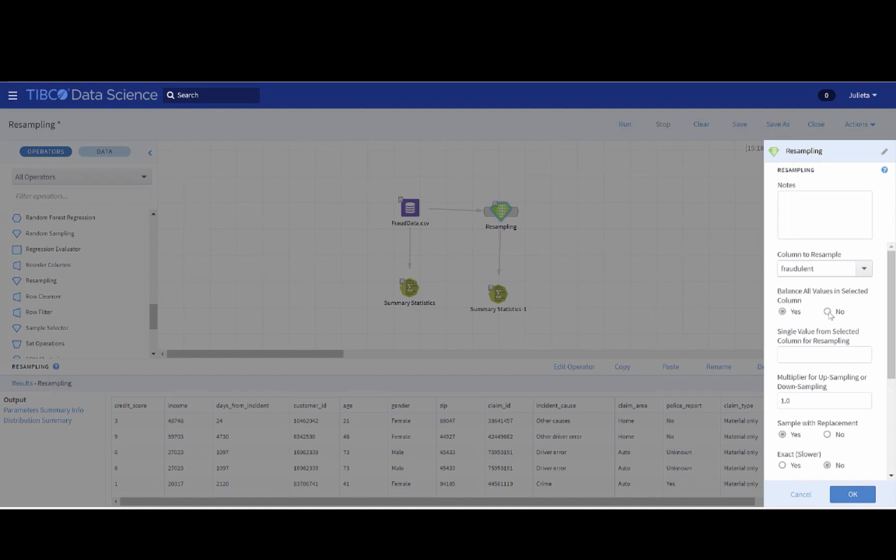
{"action": "left_click", "coordinate": [817, 354]}
{"action": "type", "text": "Yes"}
- Set the Resampling operator's up-sampling or down-sampling multiplier to 3 and apply the properties
{"action": "left_click", "coordinate": [796, 401]}
{"action": "key", "text": "BackSpace"}
{"action": "key", "text": "BackSpace"}
{"action": "key", "text": "BackSpace"}
{"action": "key", "text": "BackSpace"}
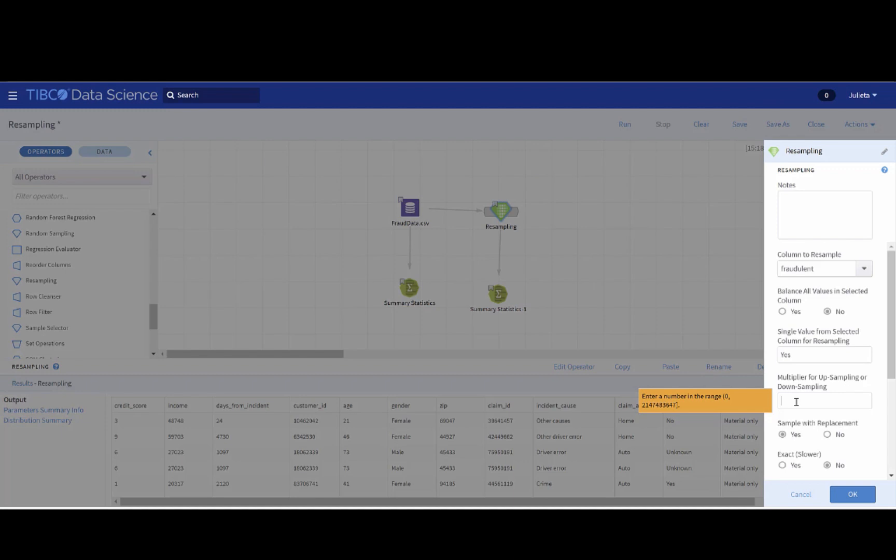
{"action": "type", "text": "3"}
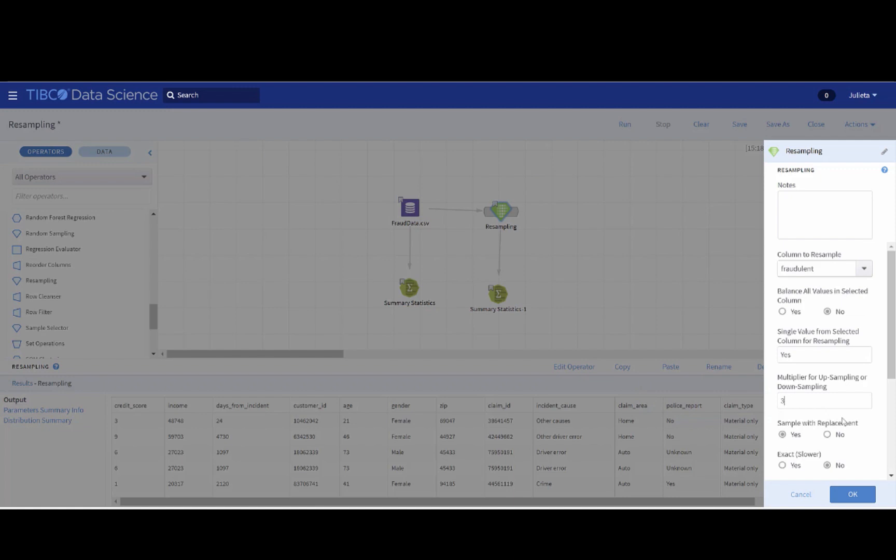
{"action": "left_click", "coordinate": [852, 494]}
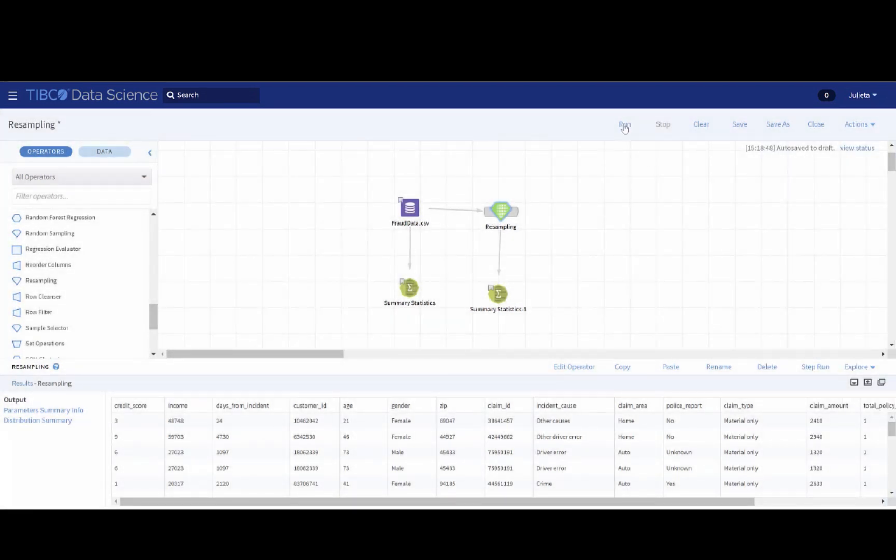
- Run the workflow and examine the fraudulent column's most common value counts in the Summary Statistics operator connected to Resampling
{"action": "left_click", "coordinate": [625, 126]}
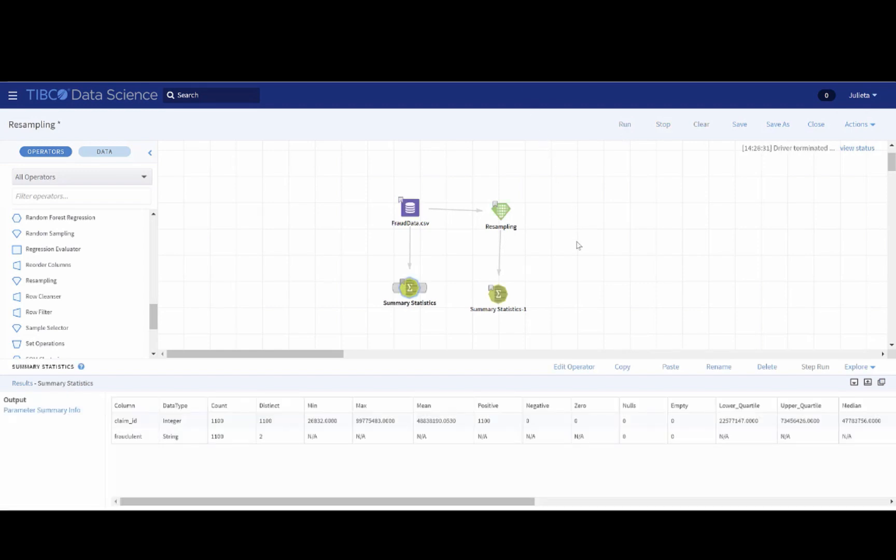
{"action": "left_click", "coordinate": [500, 295]}
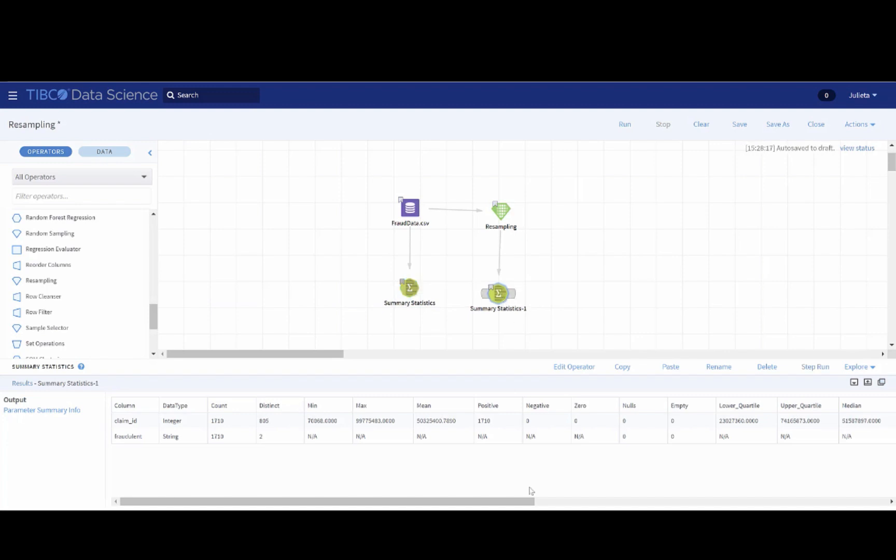
{"action": "left_click_drag", "start_coordinate": [529, 502], "coordinate": [750, 501]}
{"action": "left_click_drag", "start_coordinate": [451, 502], "coordinate": [553, 502]}
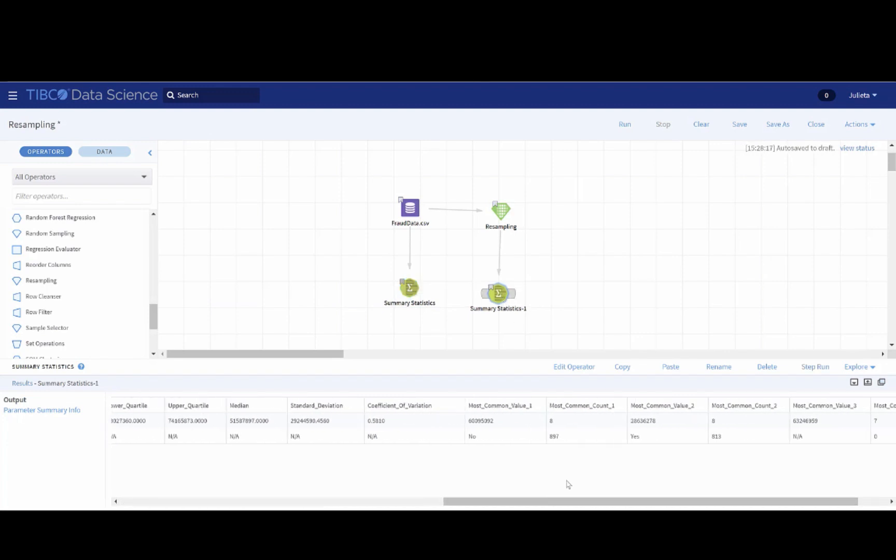